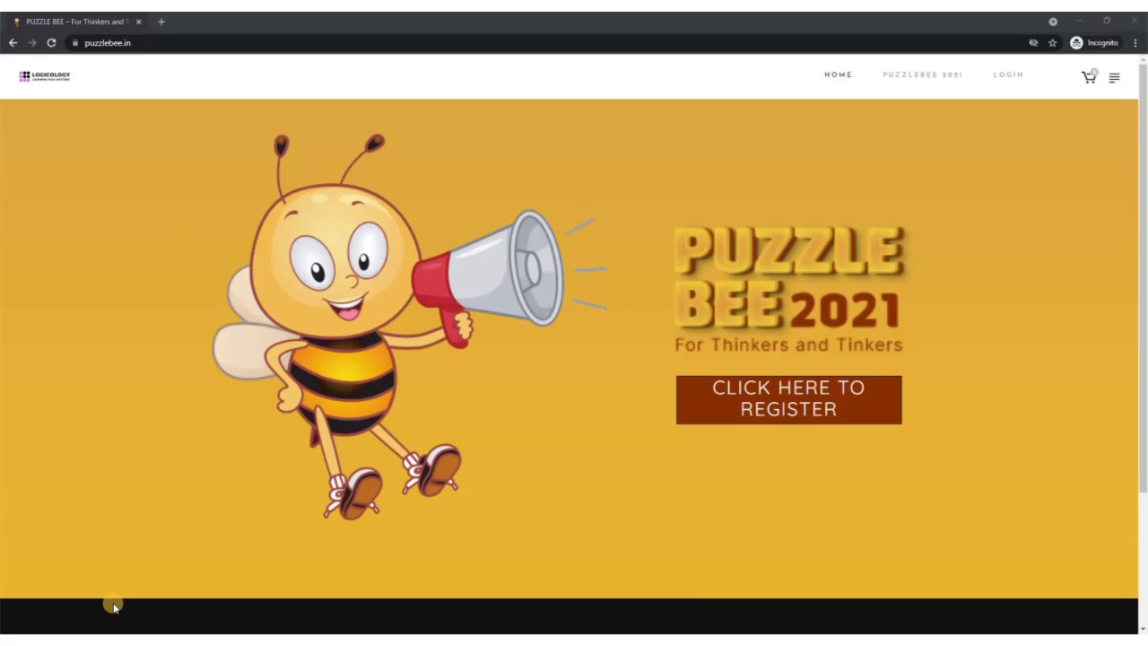
Open the Puzzle Bee 2021 registration form and enter a username for the new account
click(778, 409)
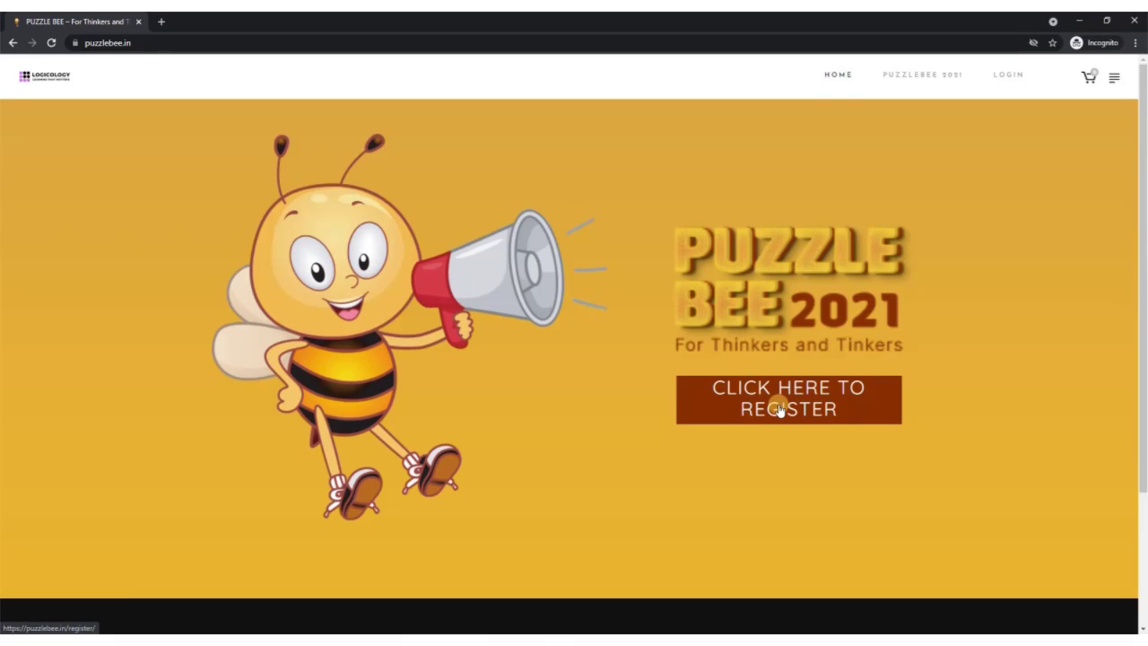
click(779, 409)
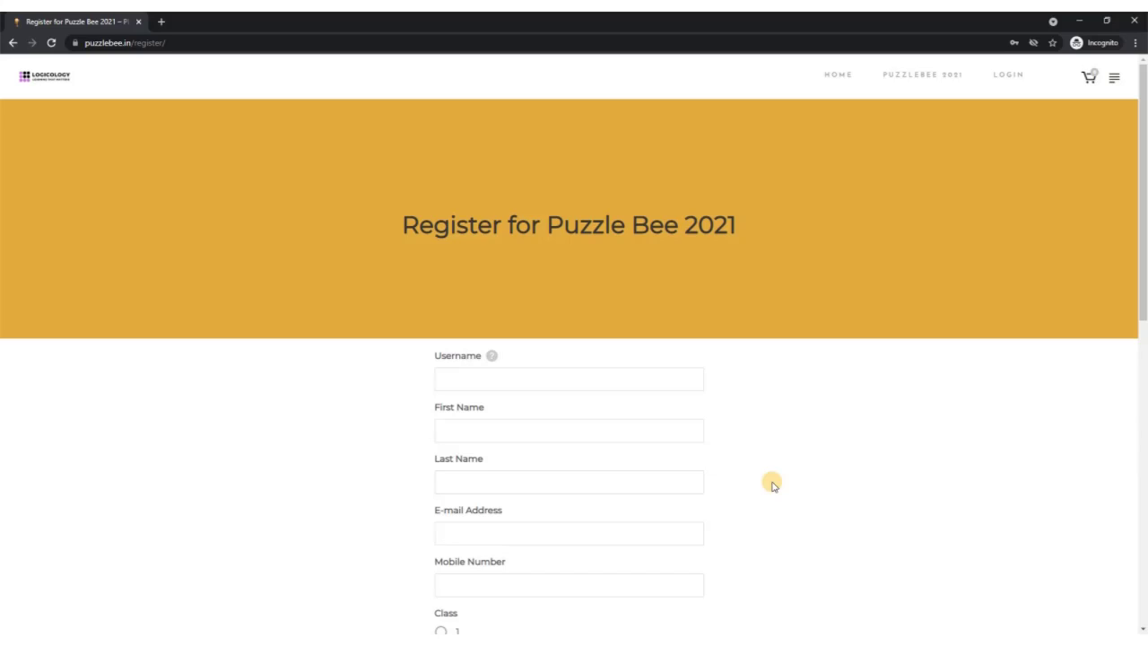
click(552, 380)
text(P)
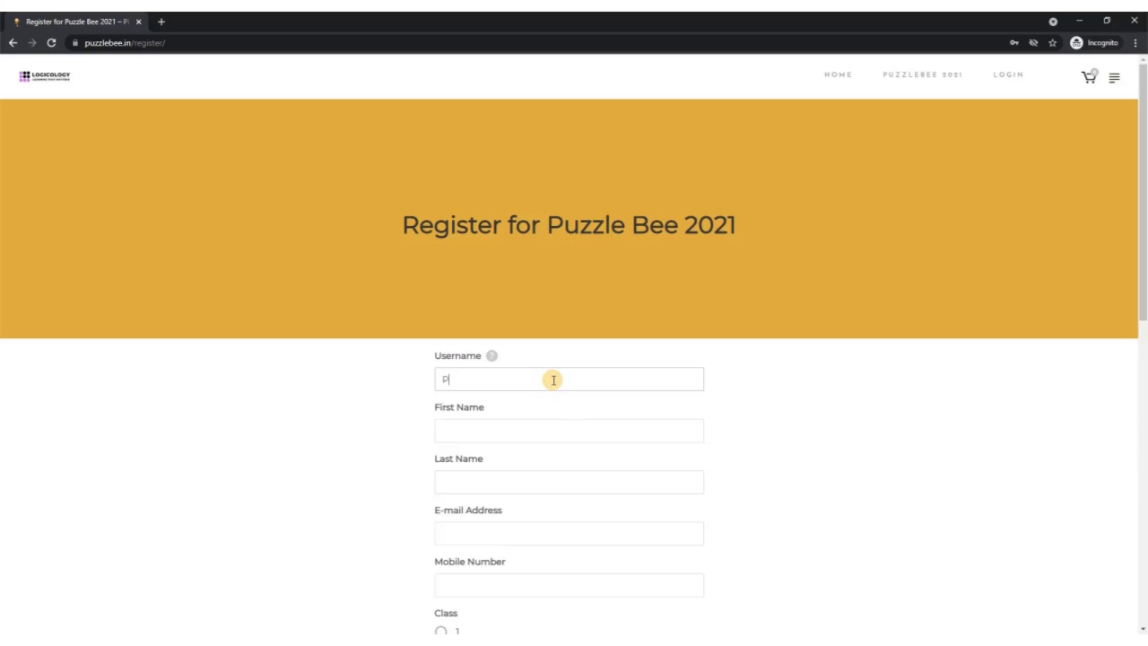
text(uzzleBee2021)
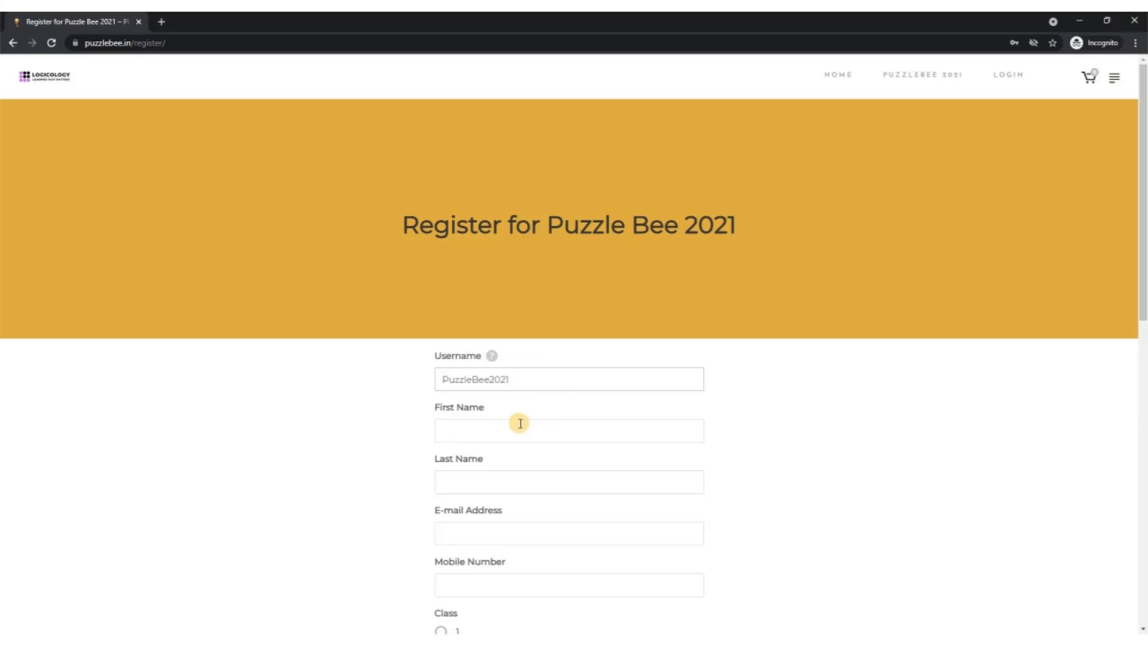
click(452, 433)
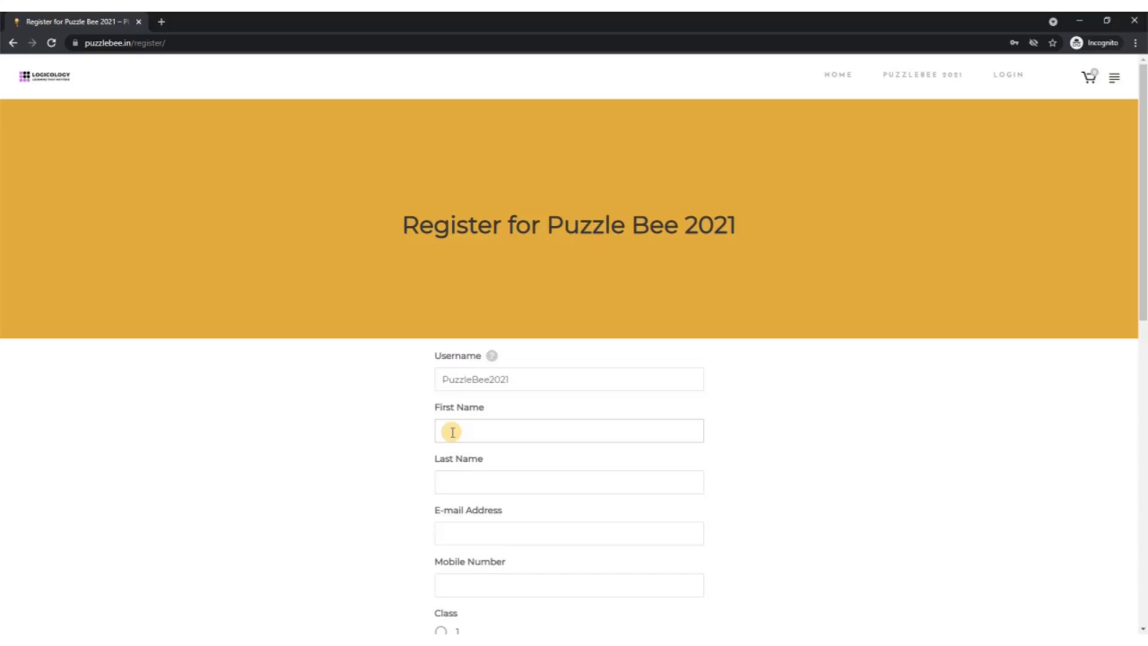
Fill the First Name, Last Name and E-mail Address fields with the registrant's details
text(Puzzle)
click(454, 487)
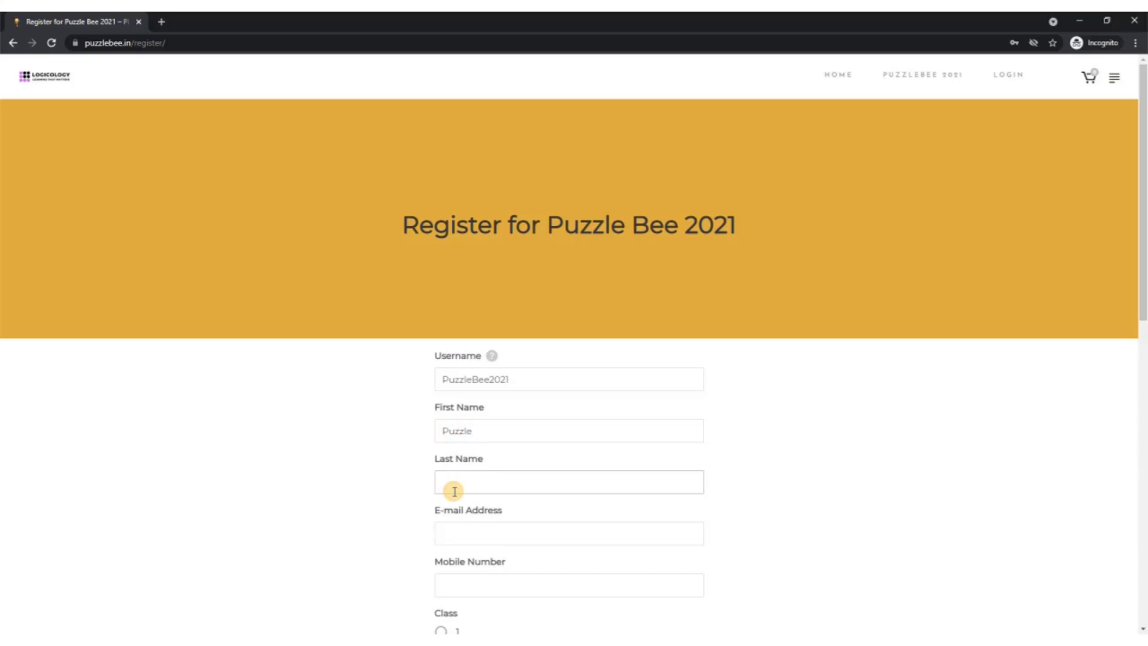
text(Bee)
click(455, 529)
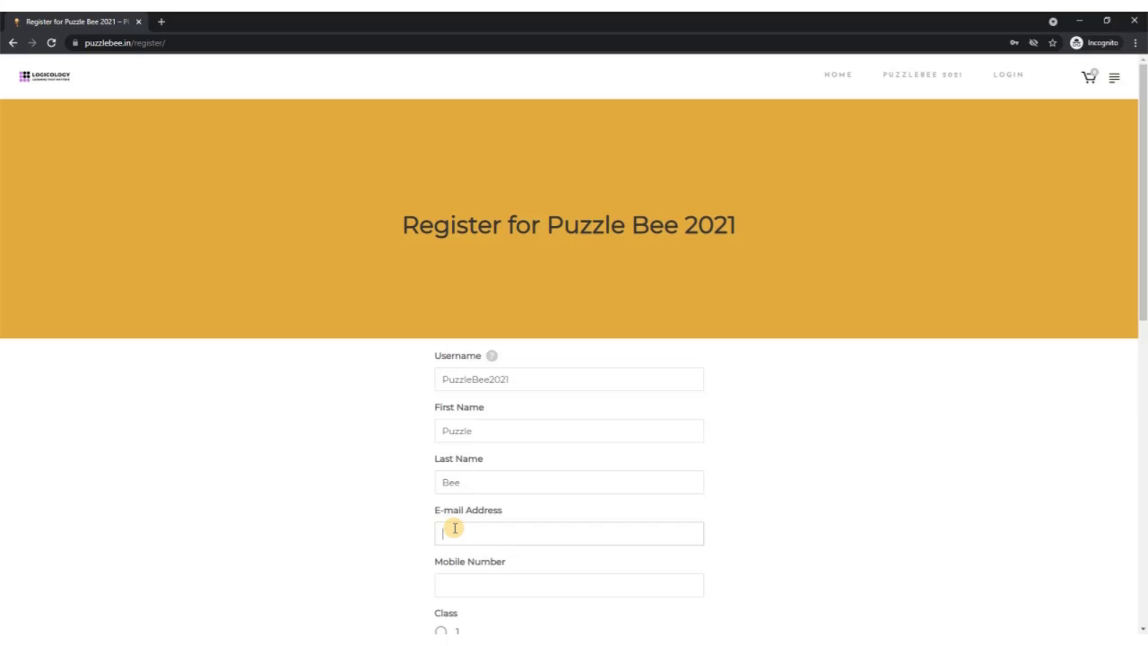
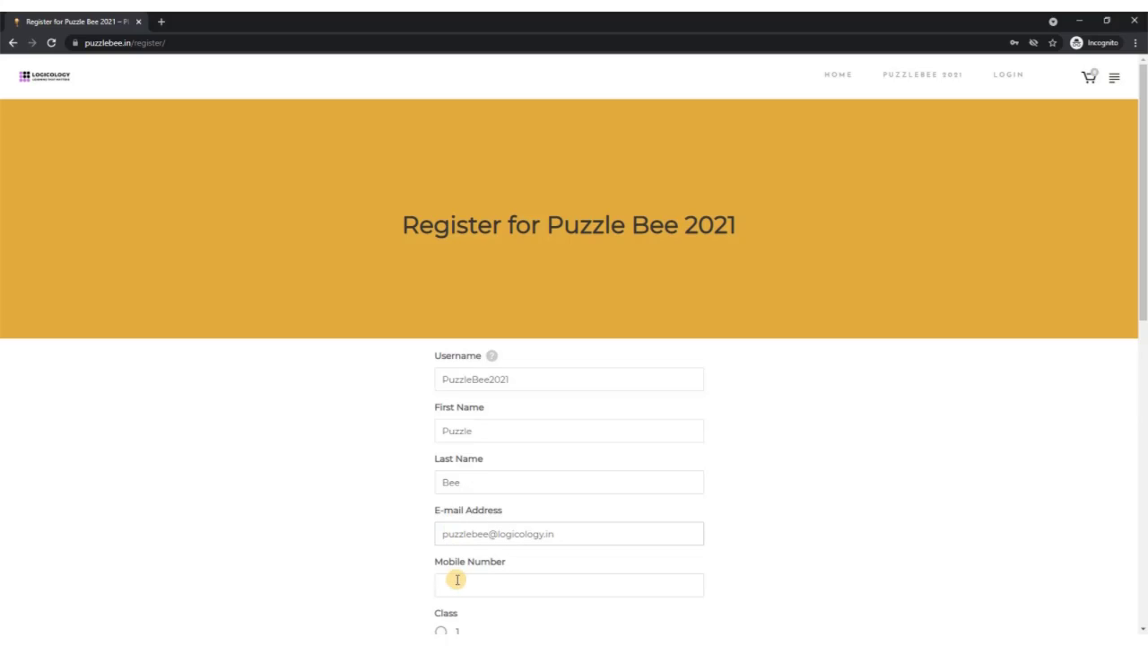
Enter the registrant's mobile number and select the Class 1 radio button
click(458, 590)
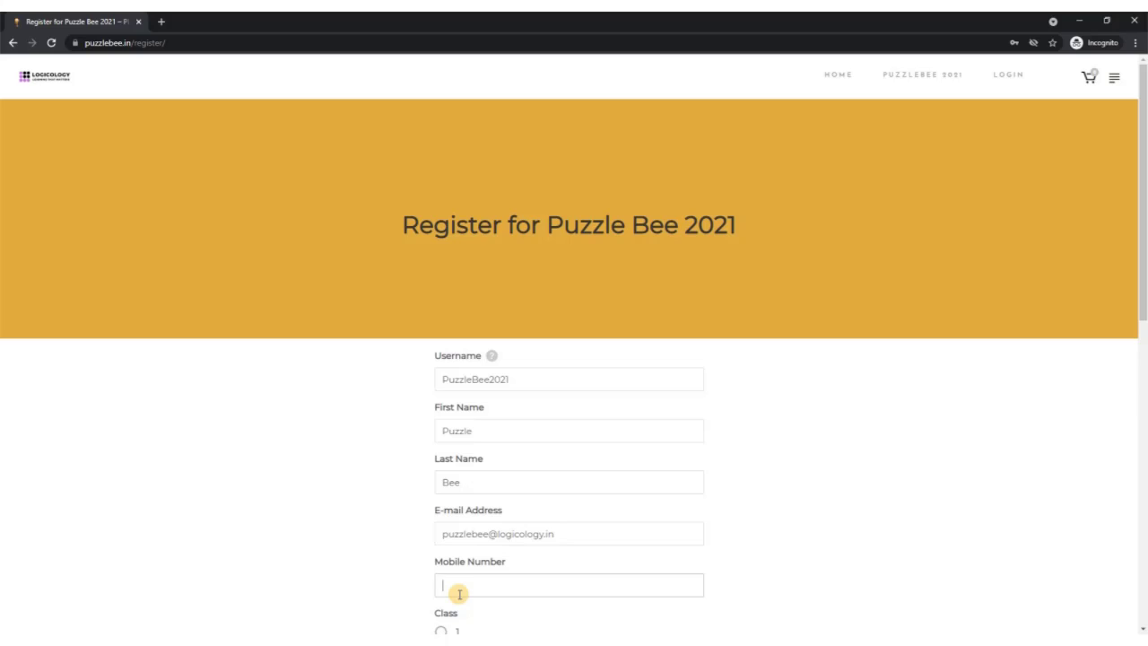
text(9876543210)
scroll(347, 562, down, 3)
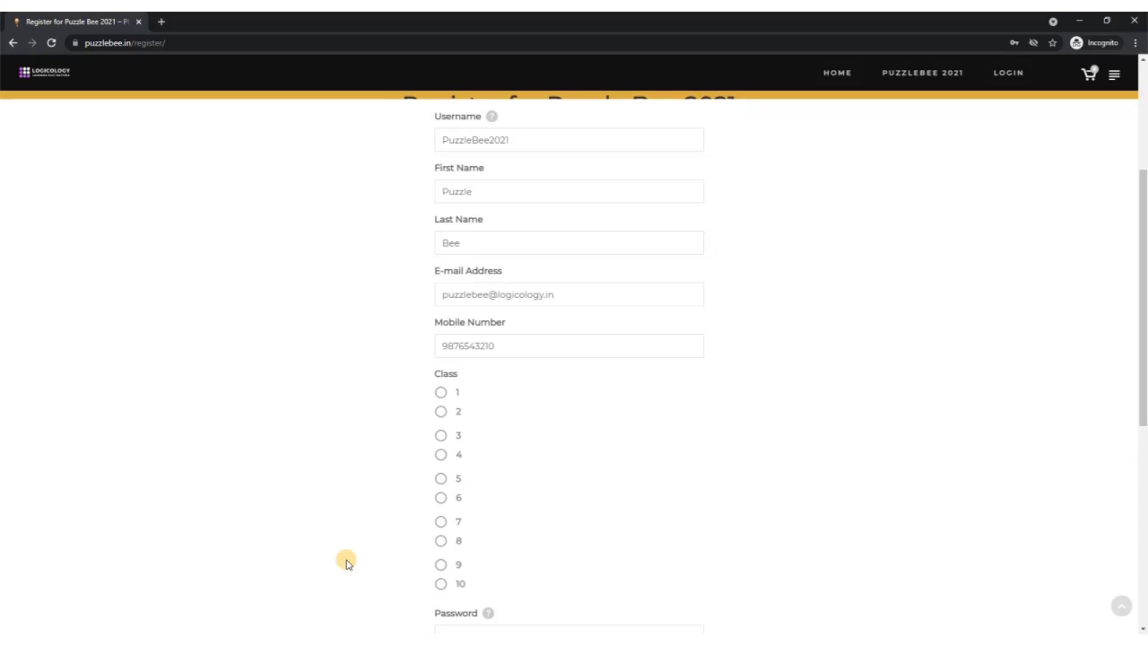
click(441, 393)
Type the account password in the Password field and again in Confirm Password
scroll(379, 446, down, 3)
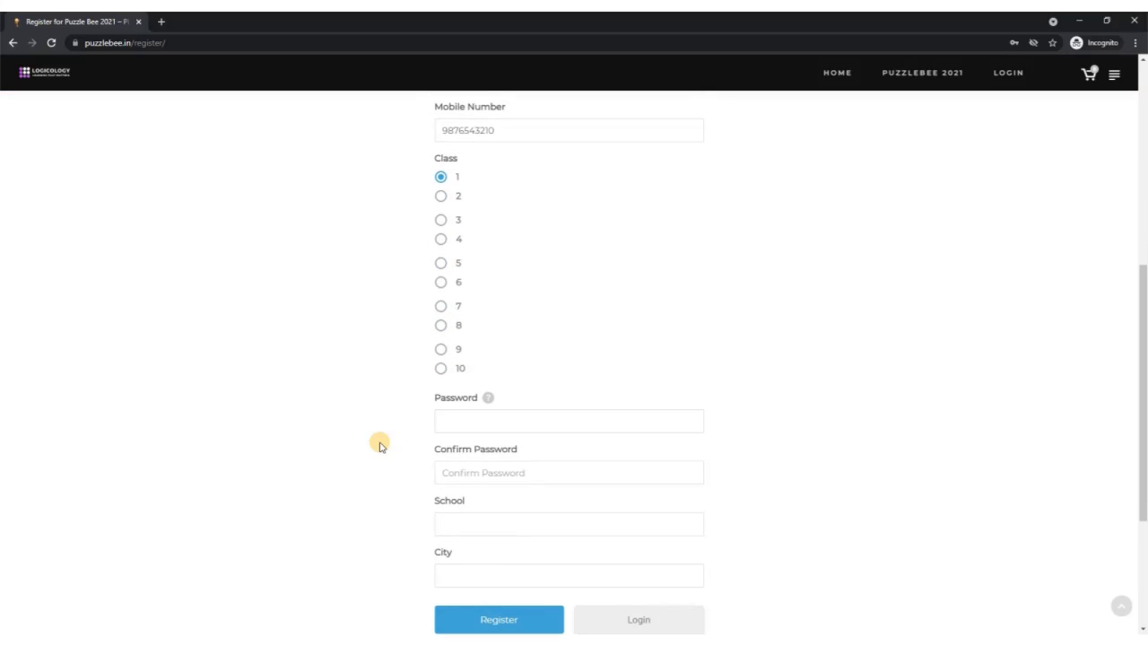
mouse_move(490, 402)
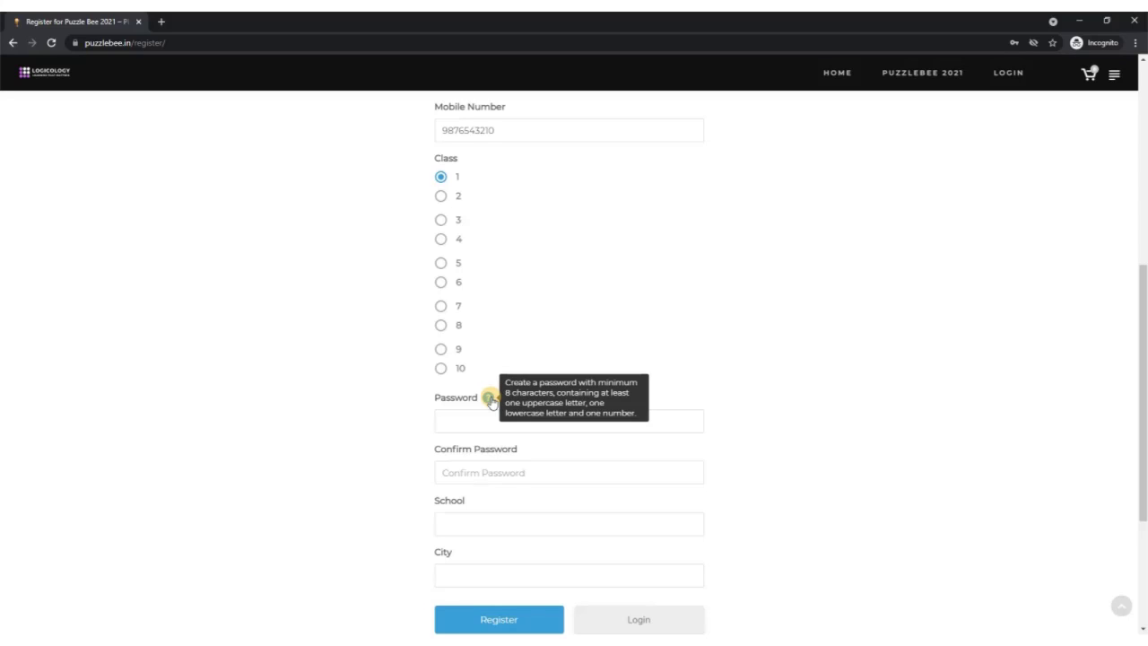
click(458, 423)
text(Pas)
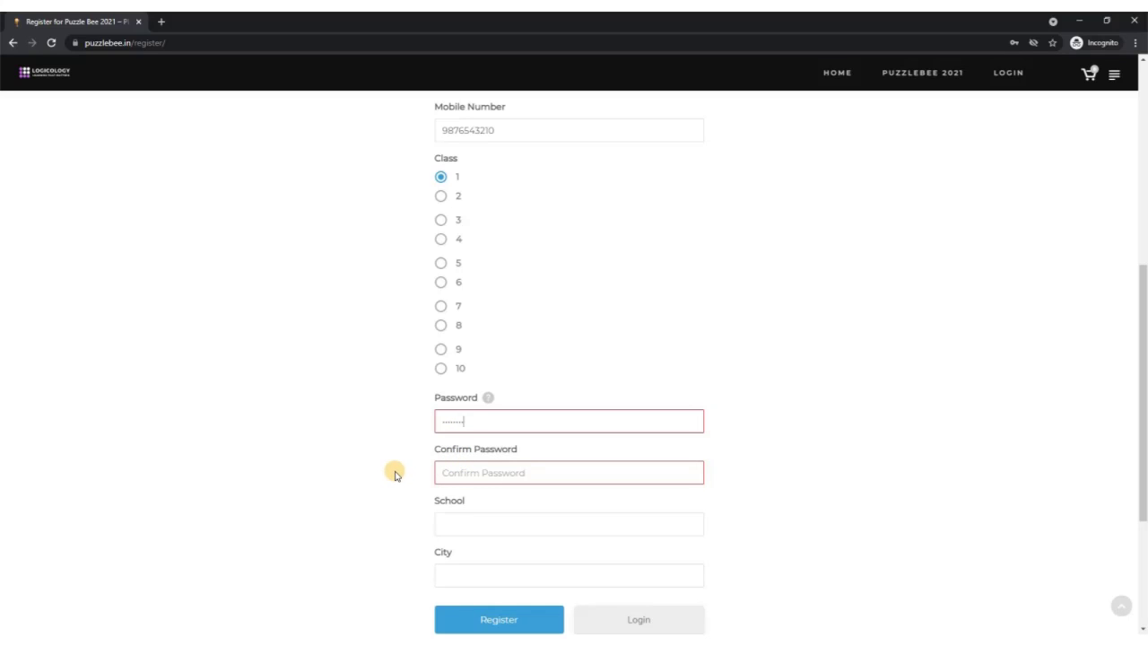
click(484, 466)
text(Pas)
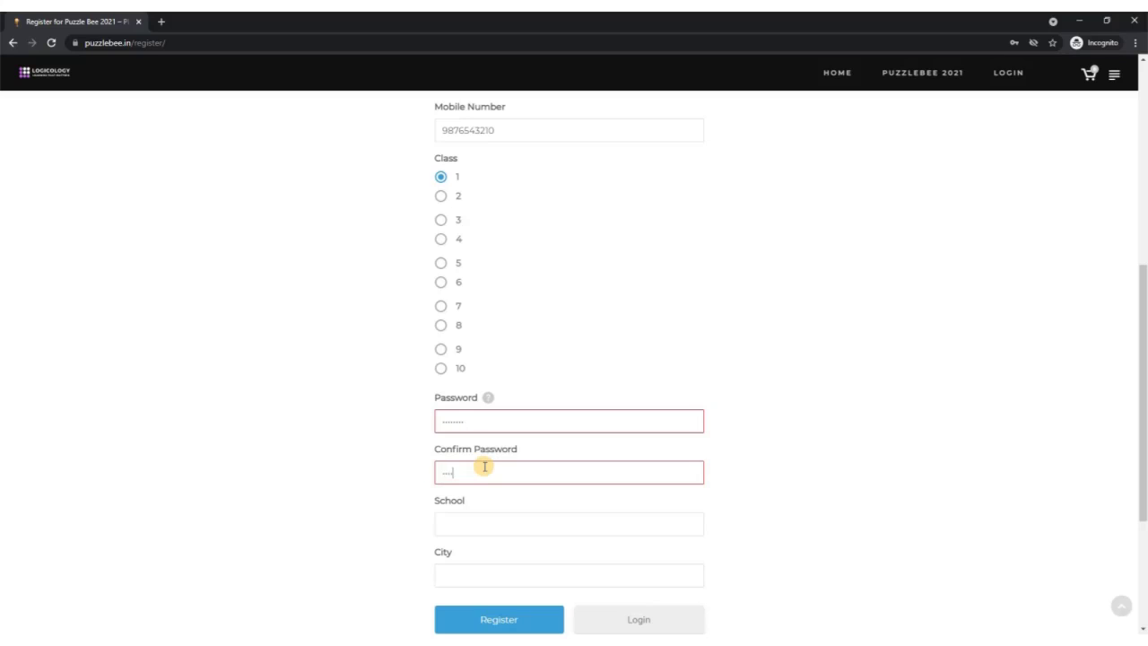
text(sword)
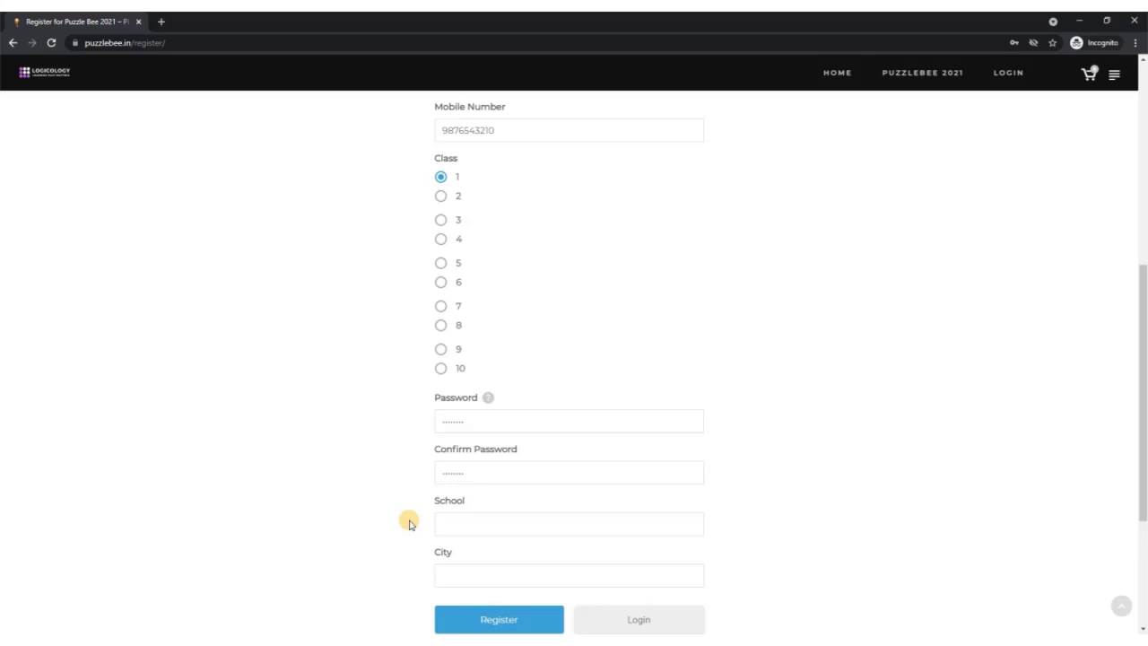
Enter school Logicology and city Nagpur, then submit the registration form
click(452, 522)
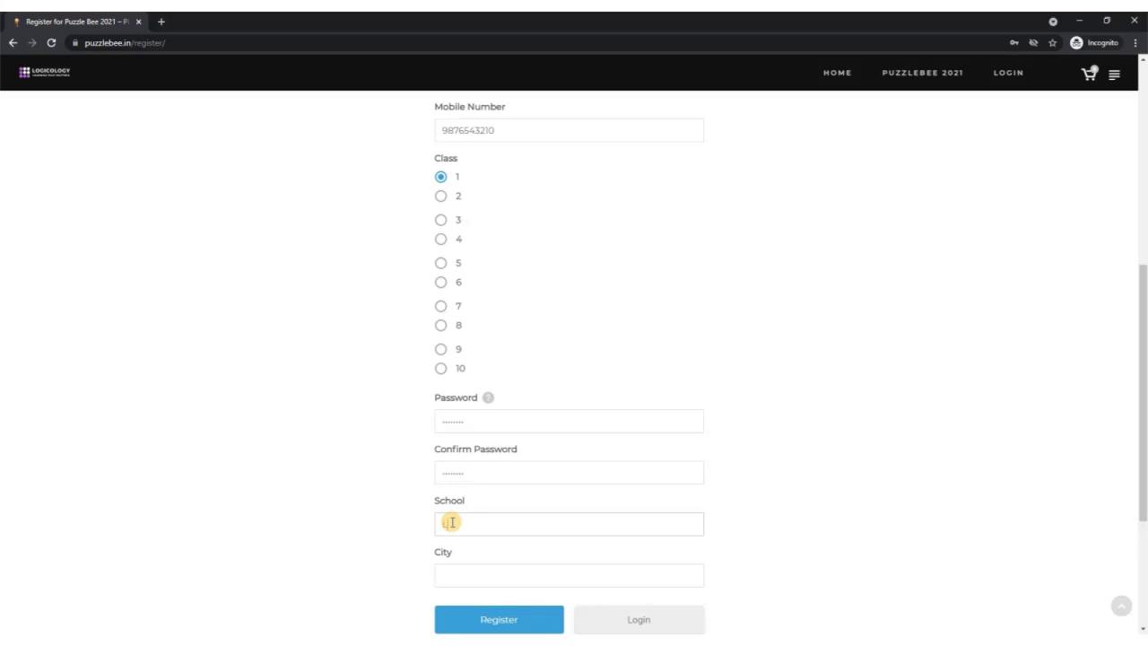
text(Logicology)
click(470, 579)
text(Nagpu)
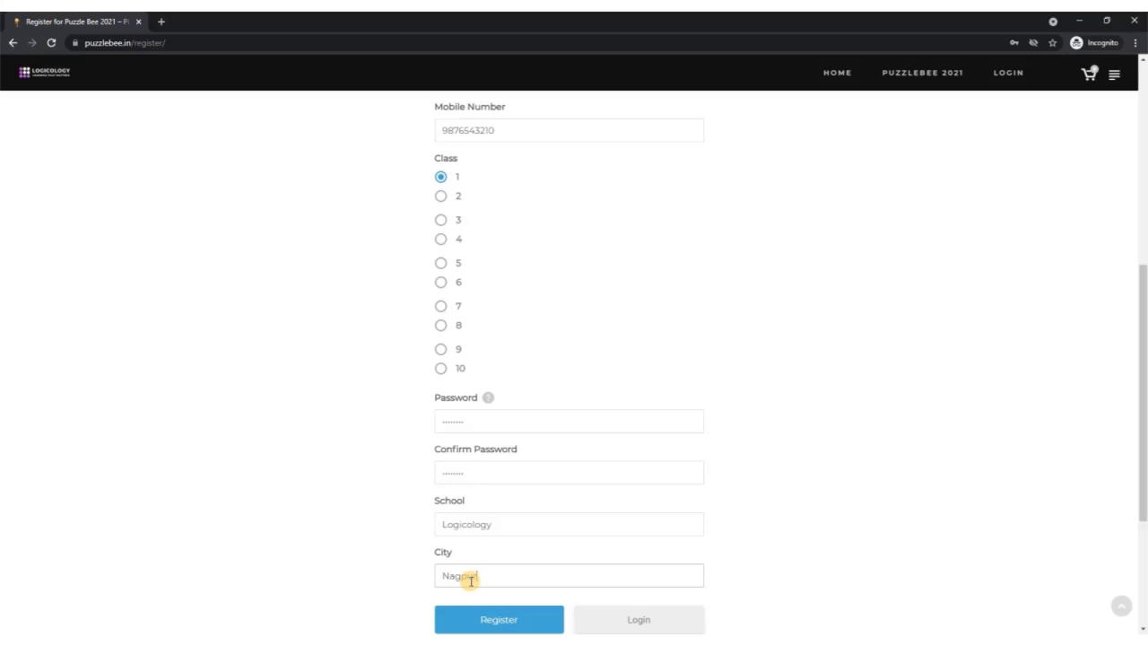
text(r)
click(398, 606)
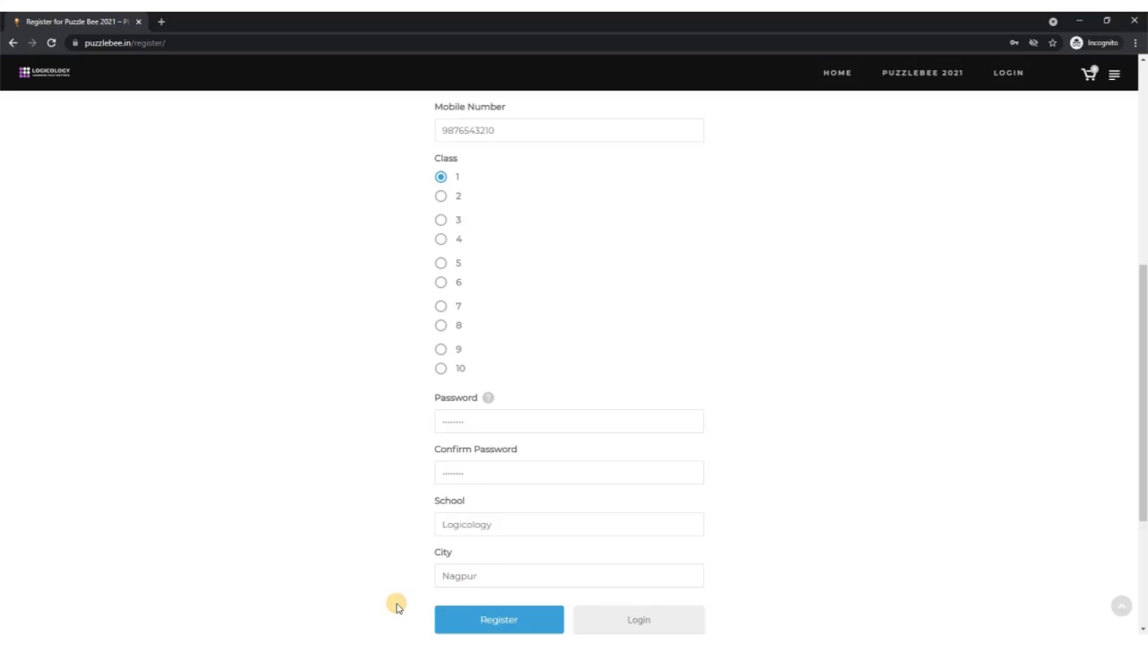
scroll(397, 608, down, 1)
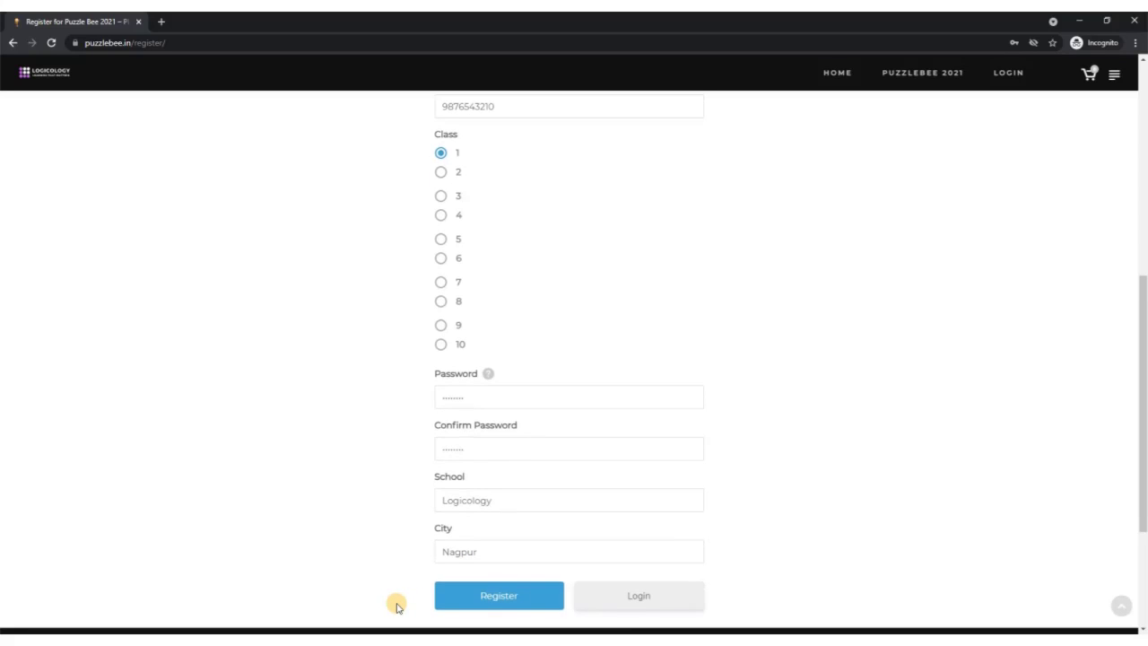
click(499, 596)
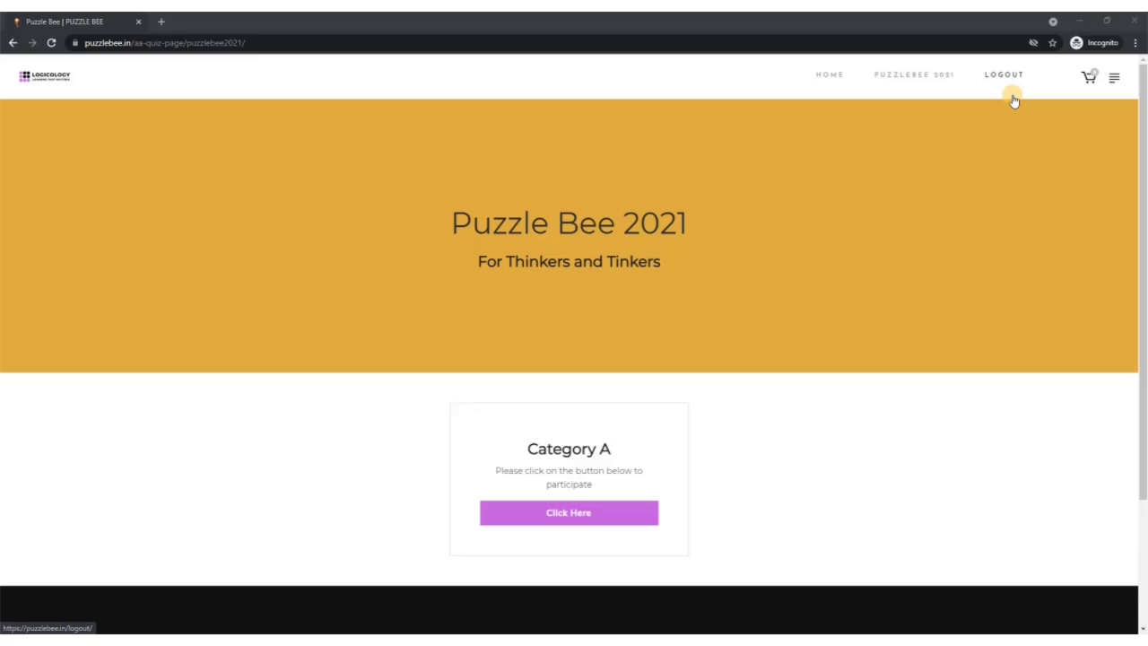
Open the Category A page through its purple Click Here button
click(608, 513)
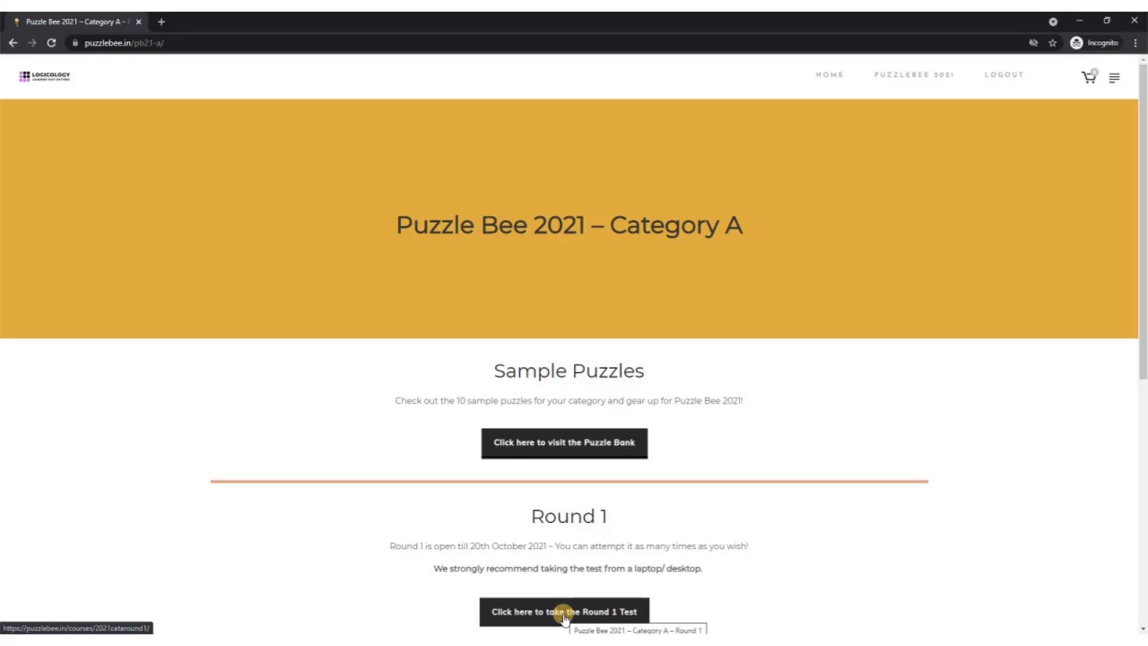
Open the Round 1 test course and its 'Puzzle Bee 2021 Round 1 Test: Category A' lesson
click(563, 613)
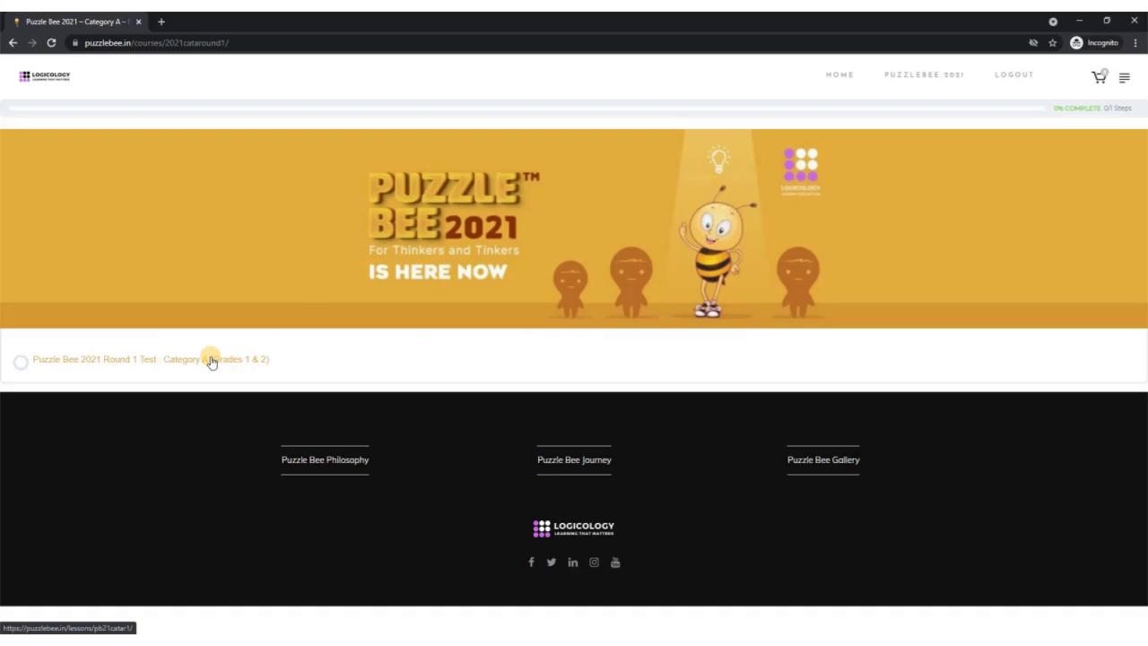
click(118, 363)
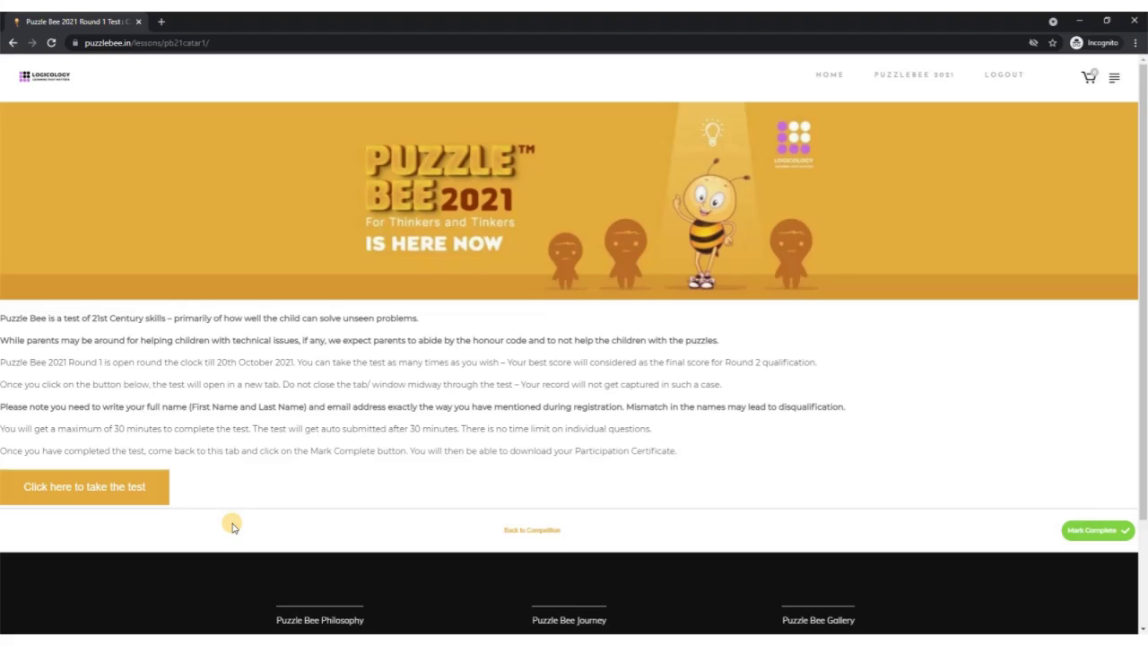
Launch the Category A Round 1 test player in a new tab
click(99, 489)
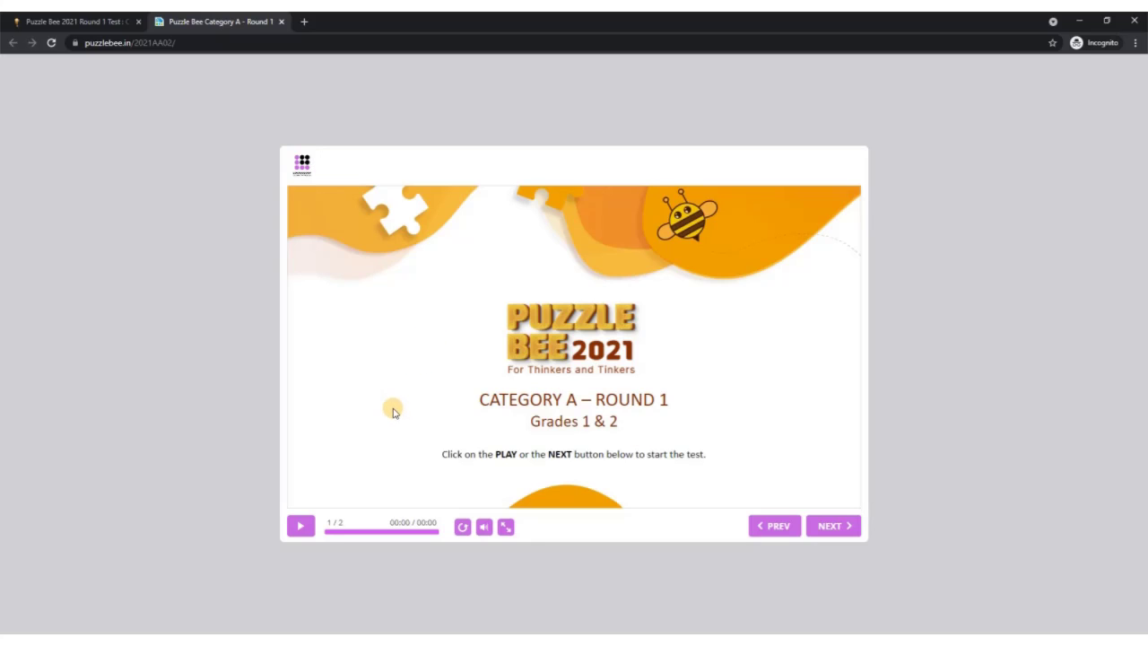
Return to the Round 1 lesson tab and mark the lesson complete
click(56, 20)
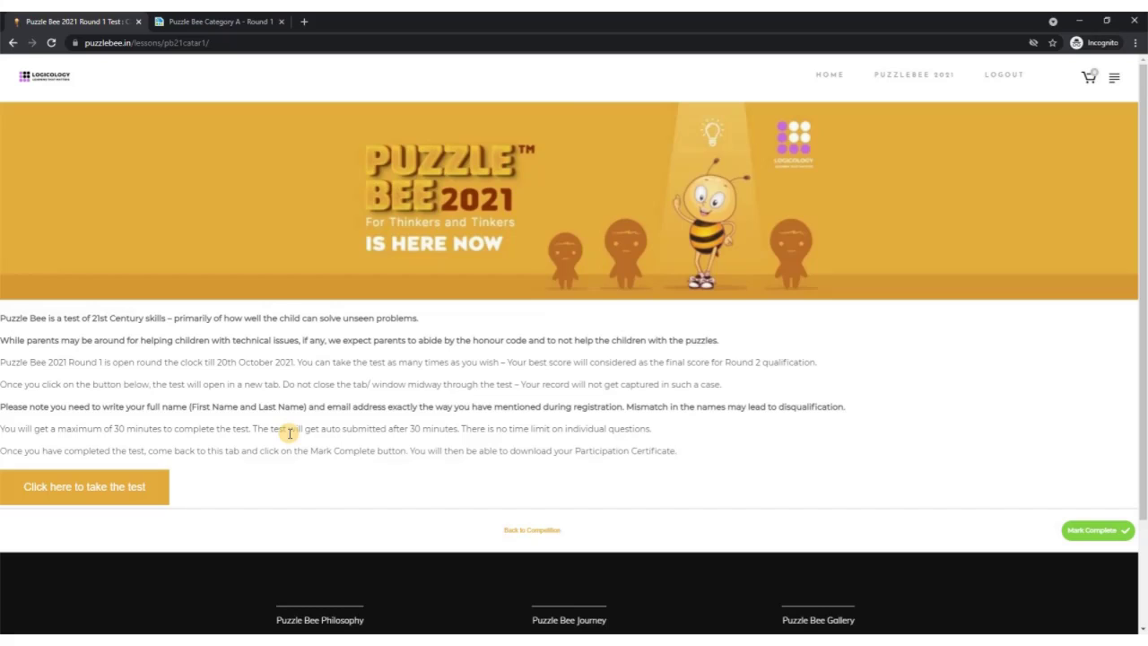
click(1086, 537)
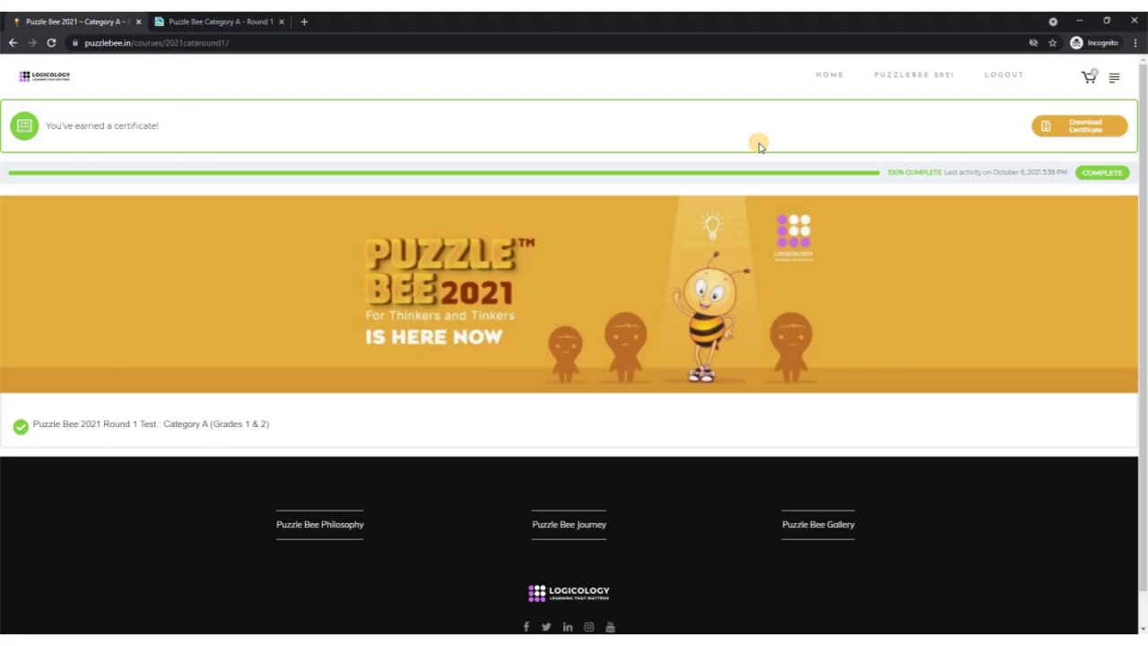
Open the Puzzle Bee 2021 Certificate of Participation PDF from the certificate banner
click(1073, 131)
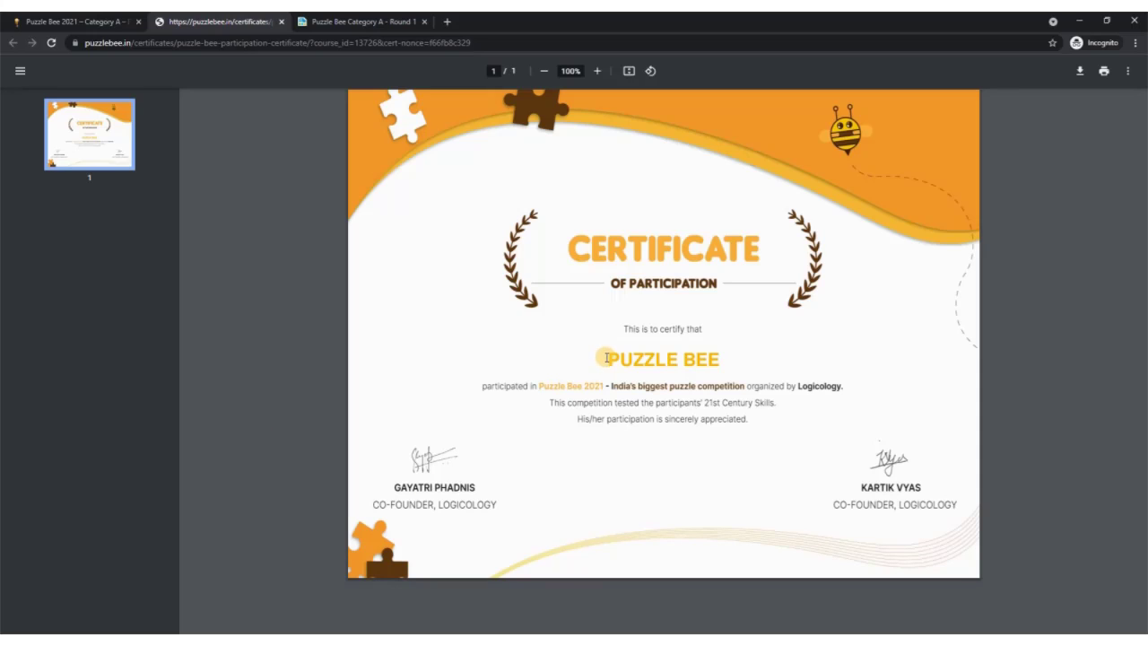
drag(607, 357, 724, 359)
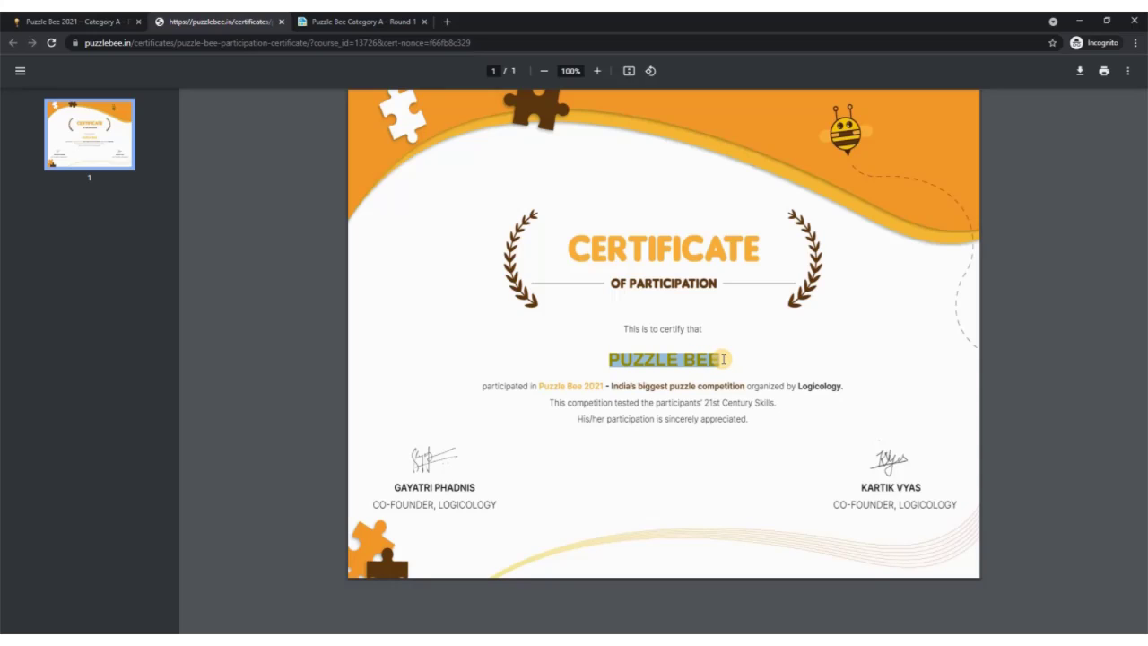
click(723, 359)
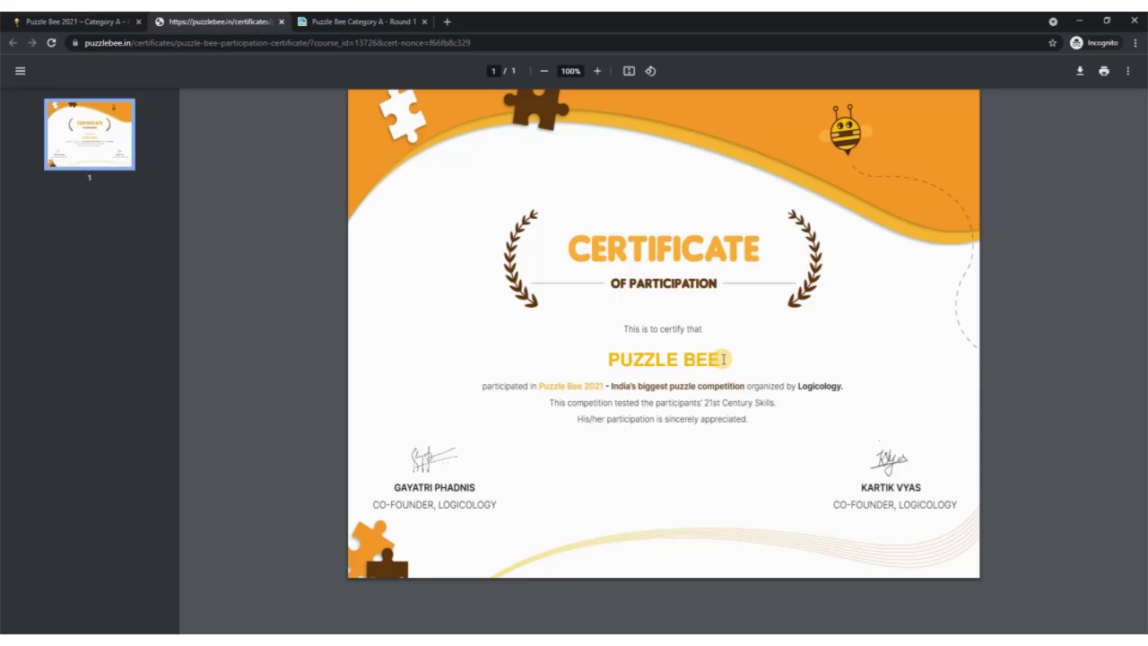